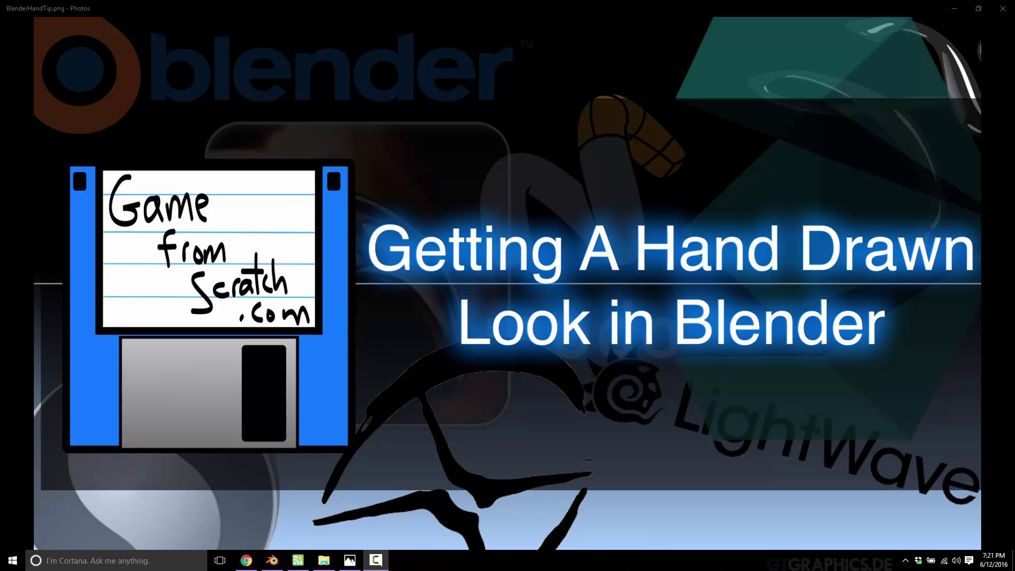
Switch to Blender, display the tank model as wireframe and select its body, ending on the turret object
left_click(268, 563)
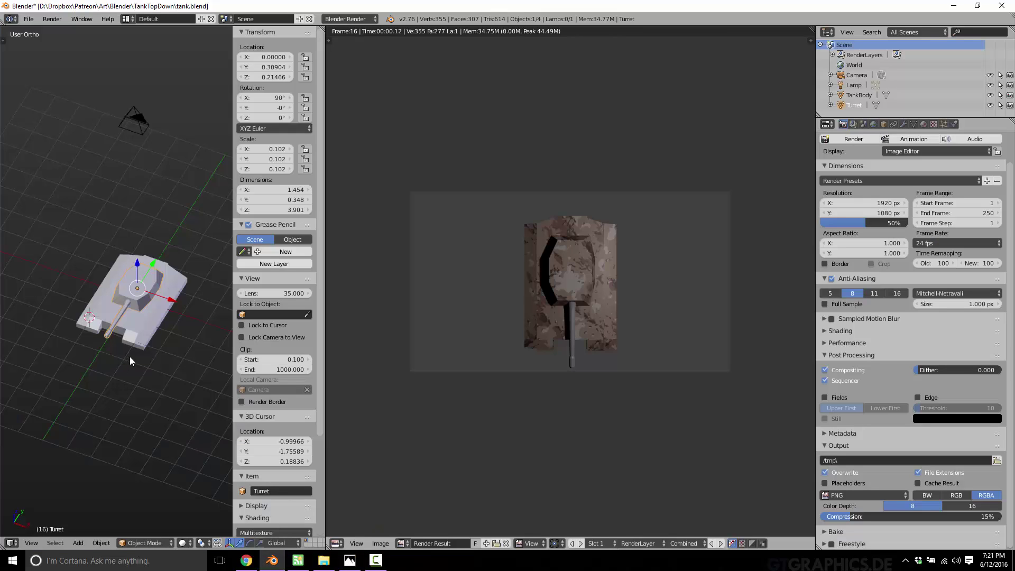
key("z")
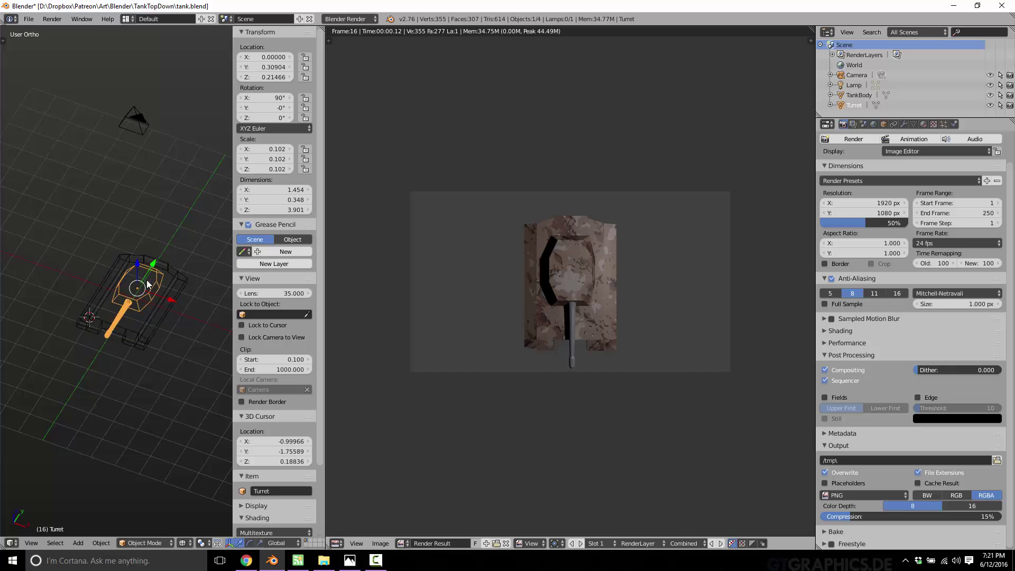
scroll(149, 291, "up", 3)
right_click(173, 350)
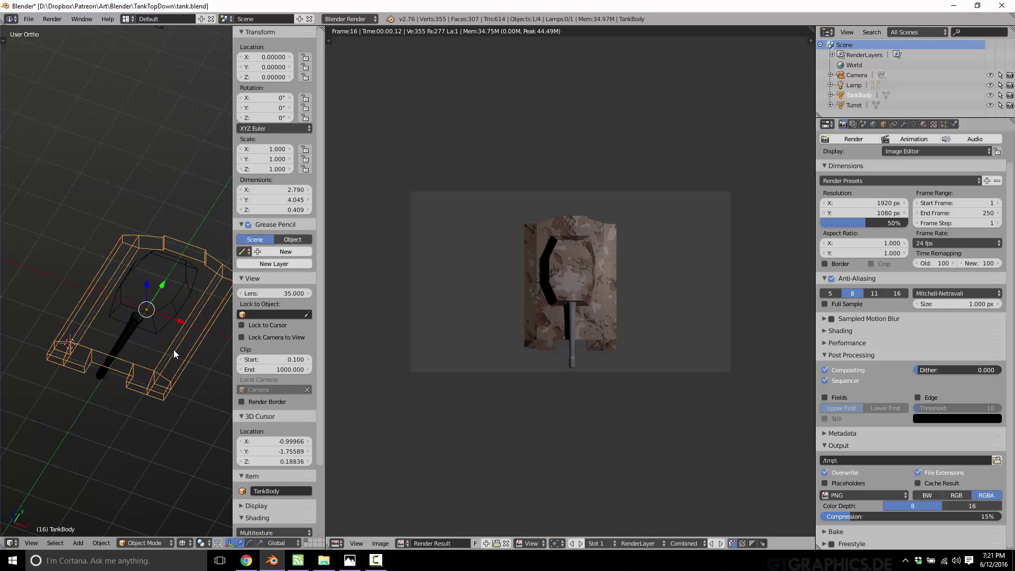
right_click(166, 317)
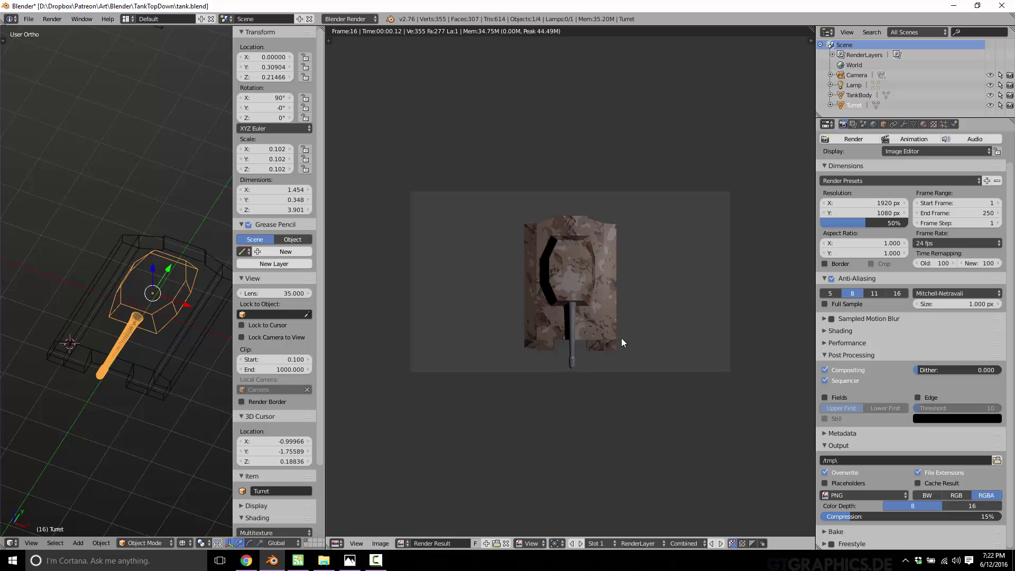
Enable Freestyle line rendering in the scene's render settings
scroll(614, 333, "up", 3)
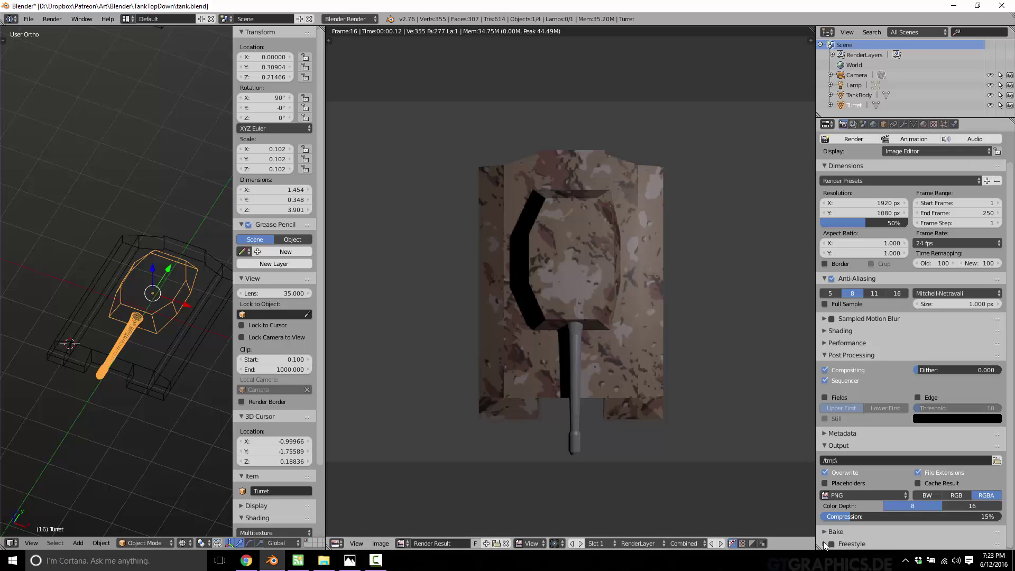
scroll(857, 500, "down", 2)
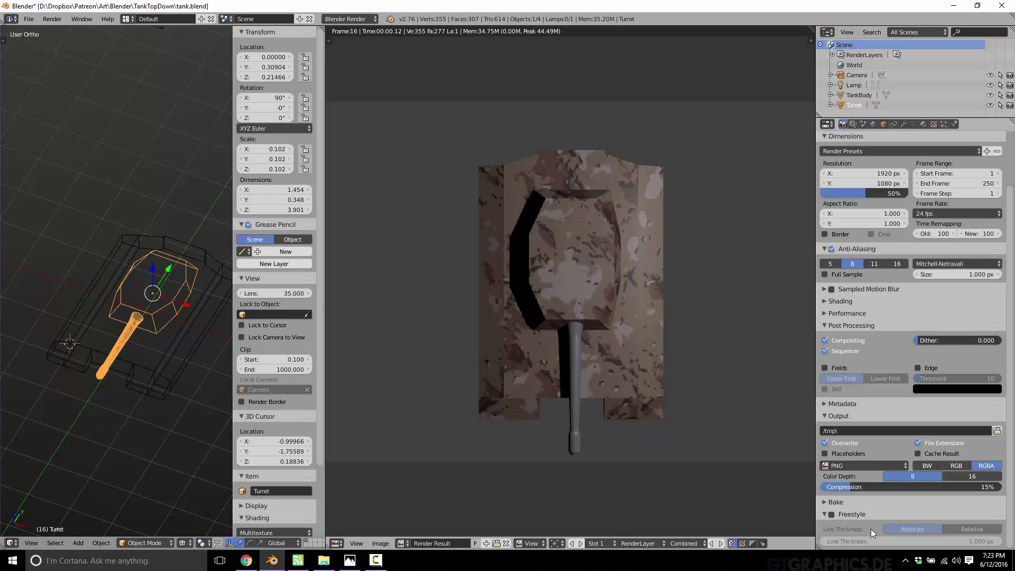
left_click(833, 516)
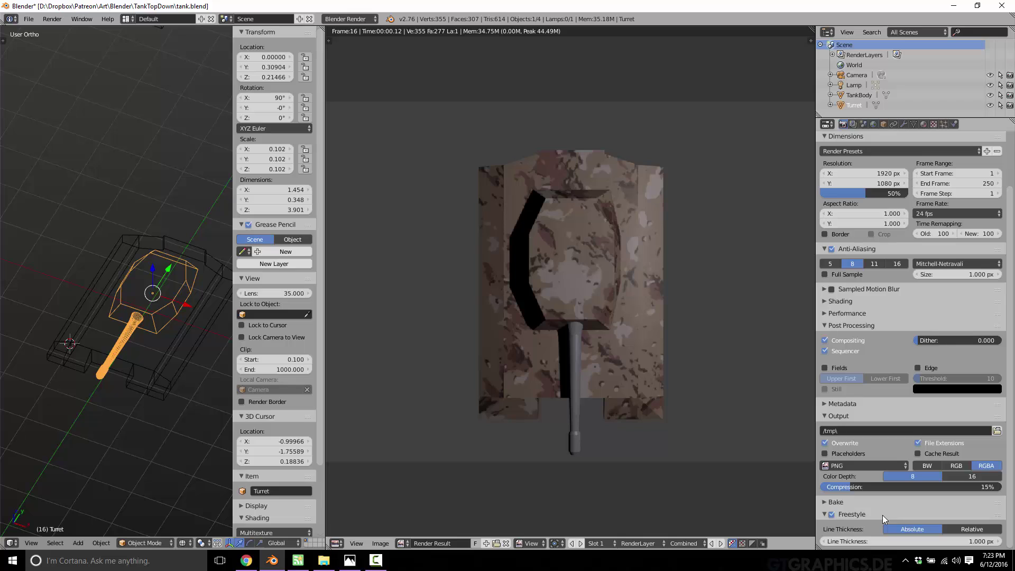
Examine the render layer's Freestyle settings, including its line set and line style options
left_click(852, 124)
left_click(863, 125)
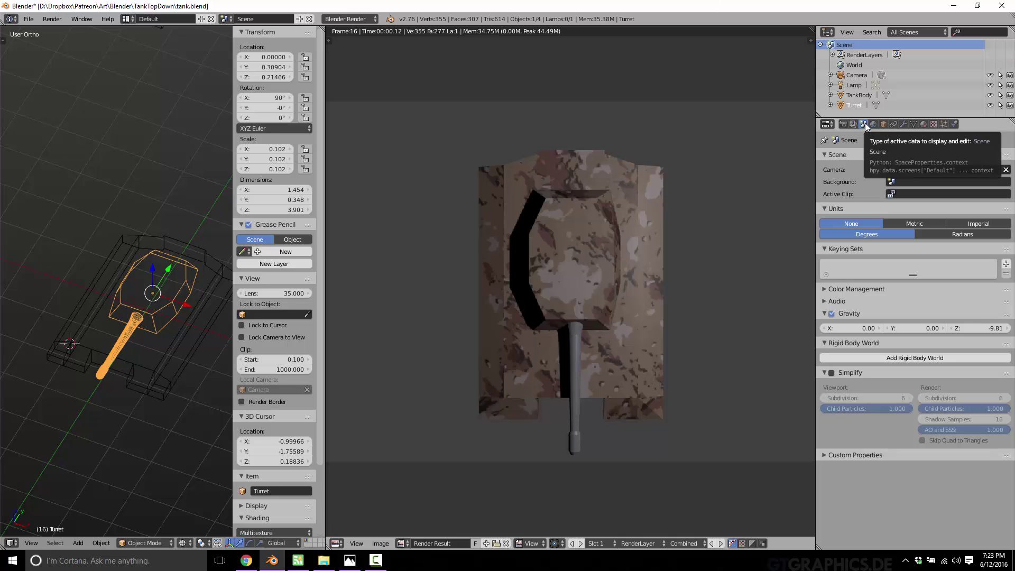
left_click(853, 123)
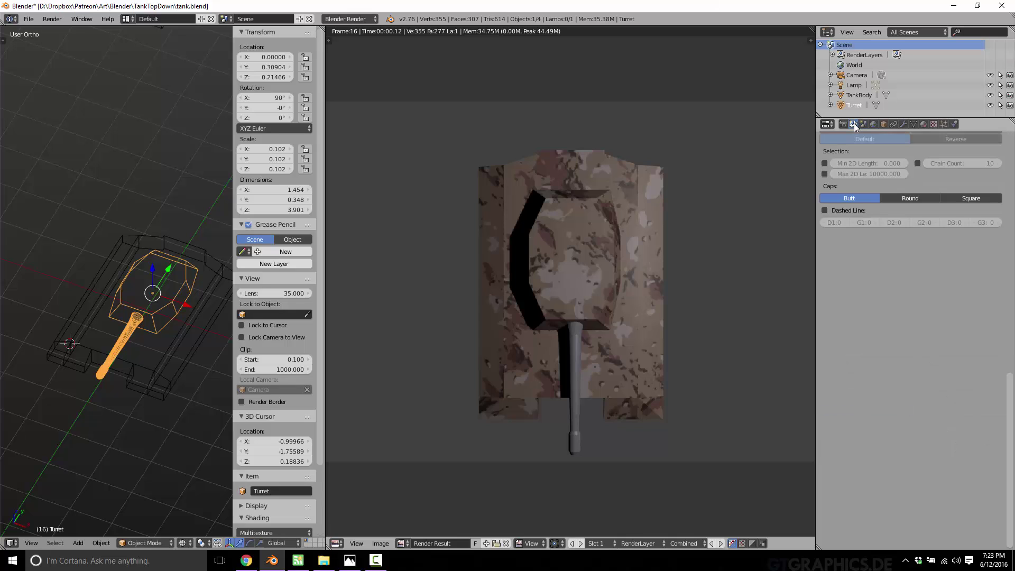
scroll(849, 189, "up", 4)
scroll(849, 188, "up", 5)
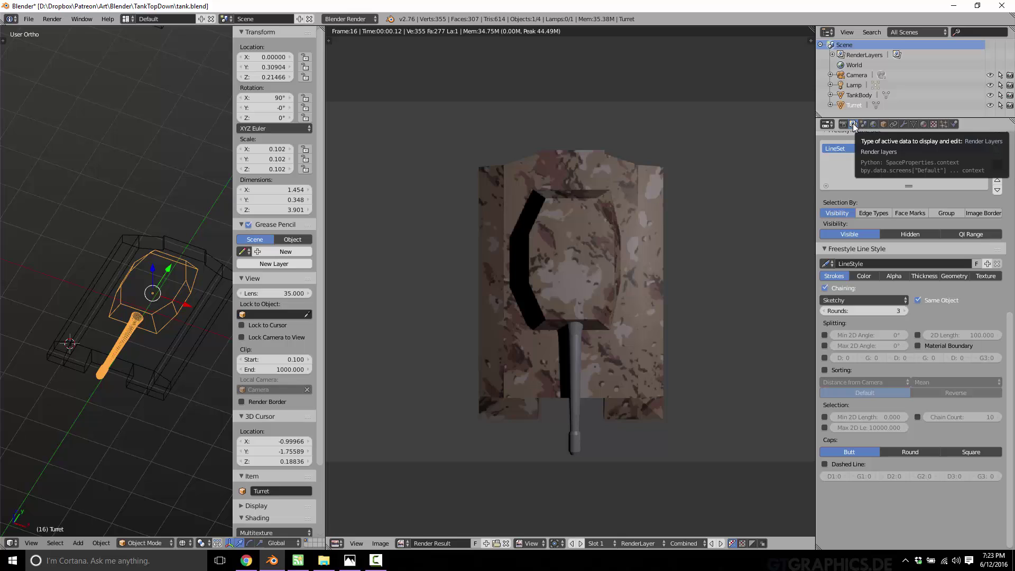
scroll(967, 242, "up", 12)
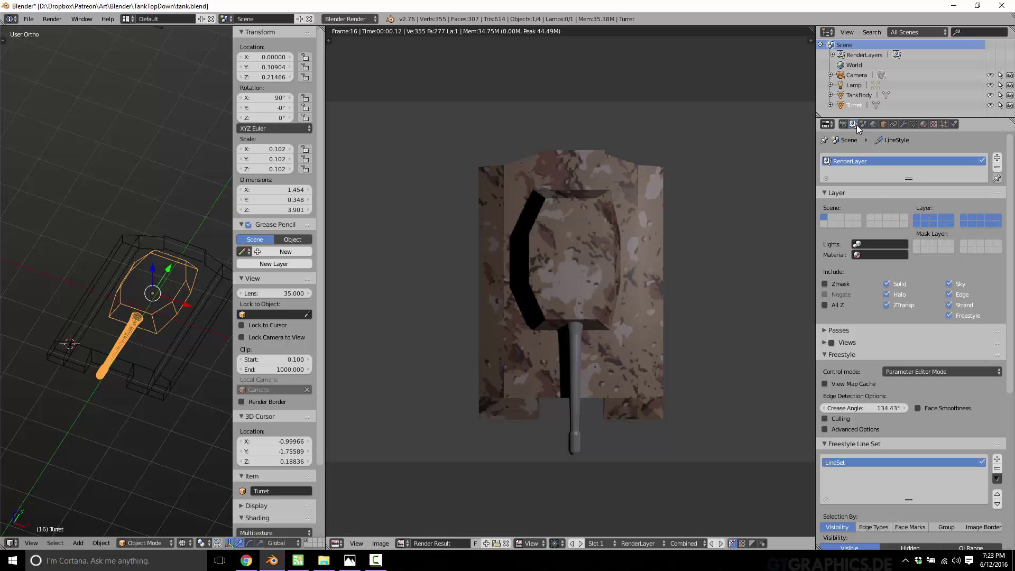
scroll(880, 223, "down", 2)
scroll(880, 227, "down", 5)
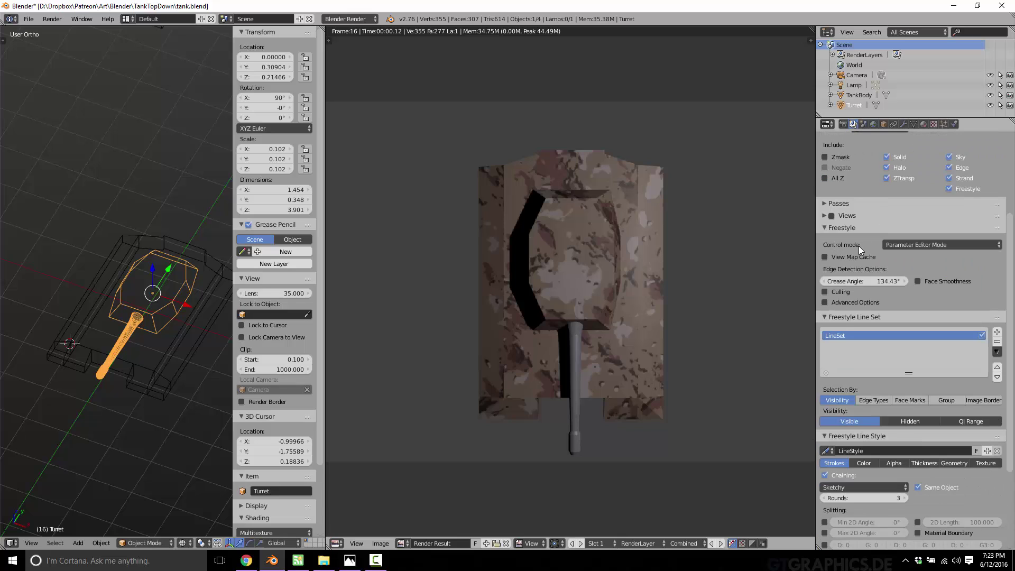
left_click(826, 317)
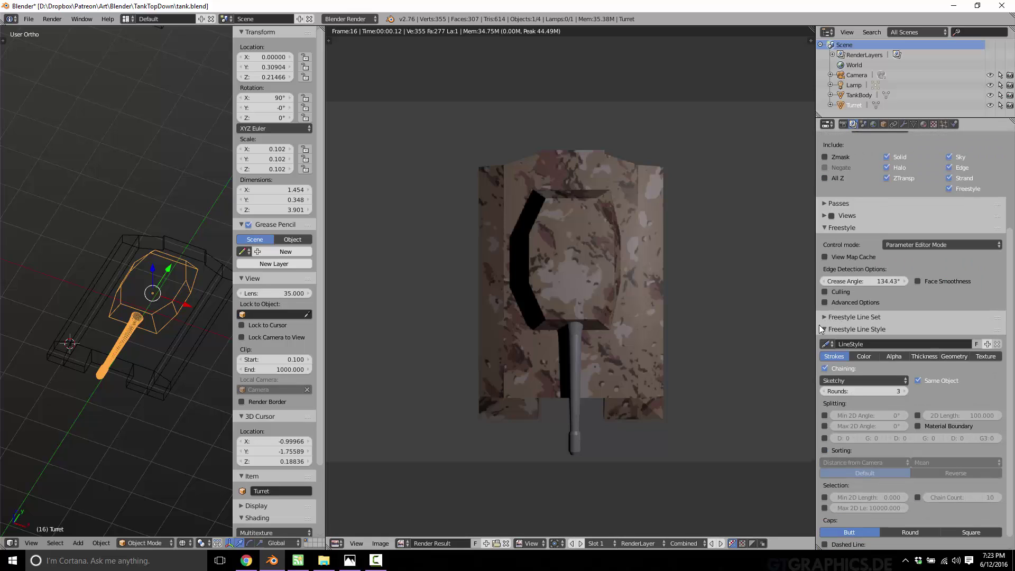
left_click(823, 328)
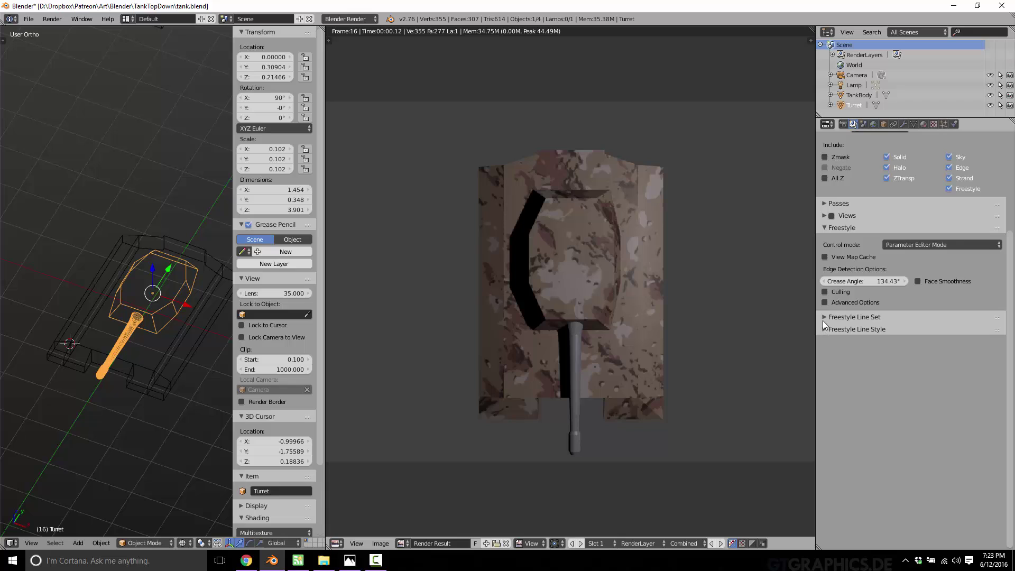
left_click(823, 319)
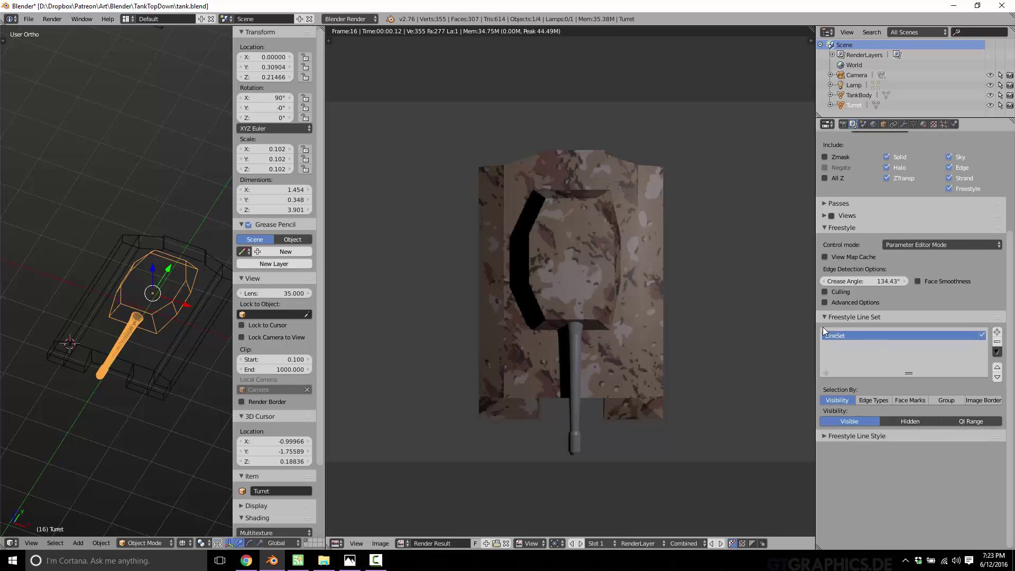
left_click(827, 437)
scroll(837, 436, "down", 5)
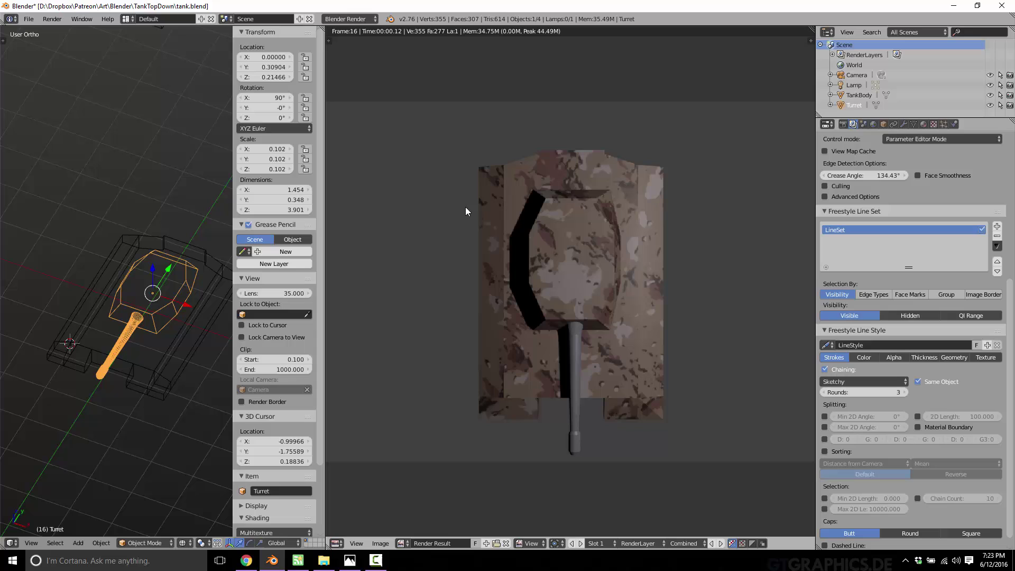
Render the tank image with Freestyle outlines and view the whole result
left_click(52, 18)
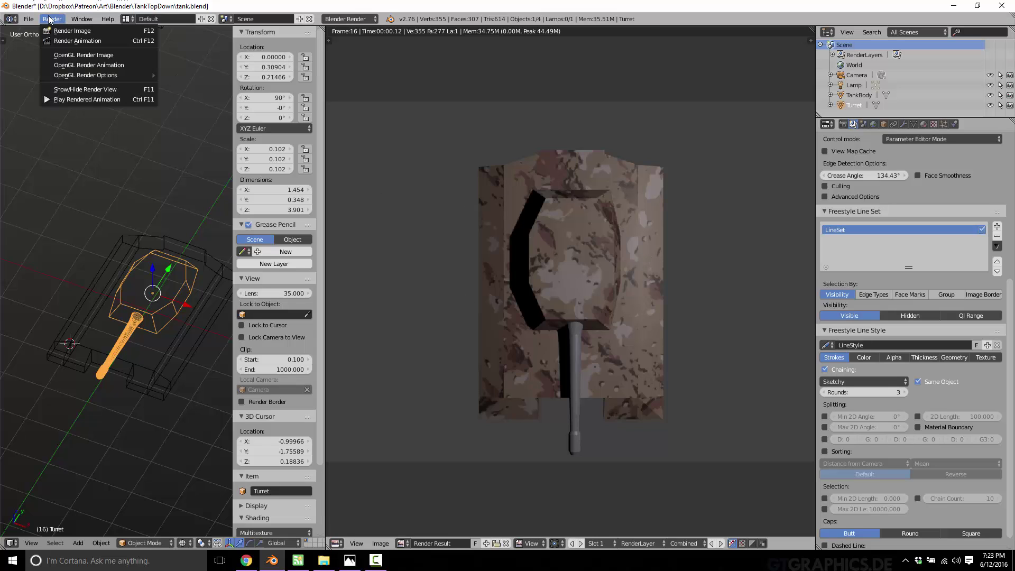
left_click(72, 31)
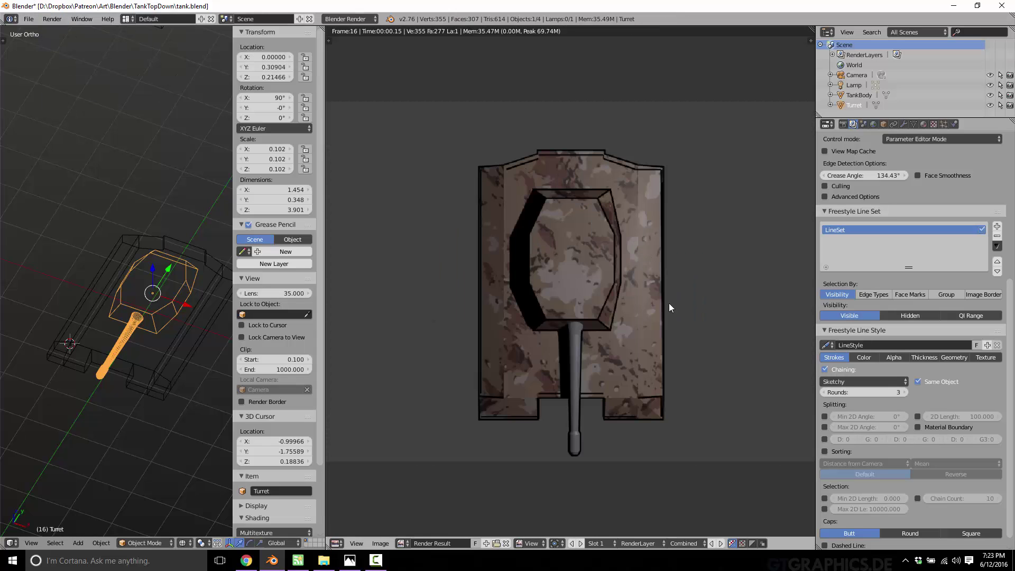
scroll(576, 302, "down", 4)
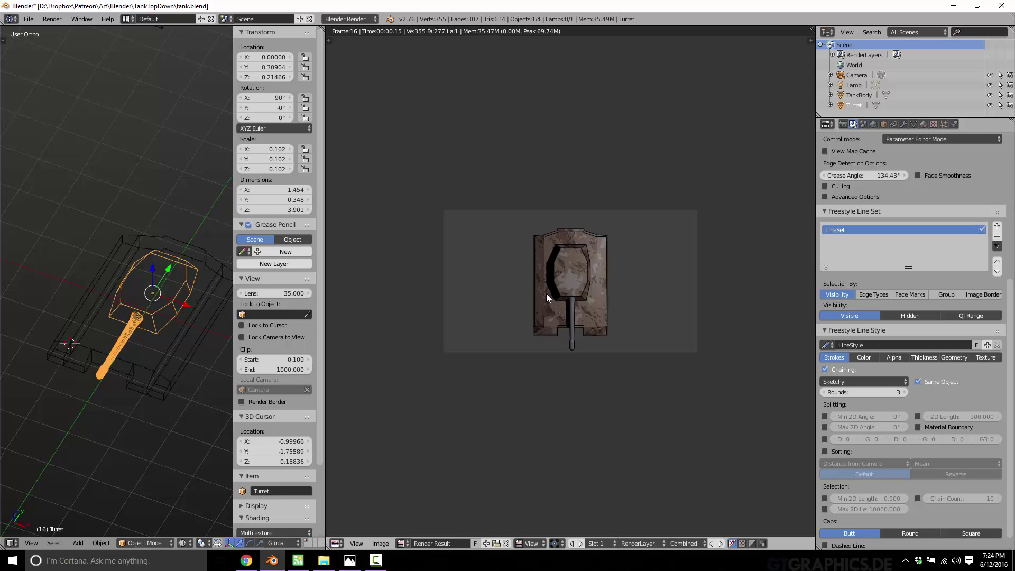
Move the lamp over the tank to about X -0.29, Y 1.01, Z 5.90 and render the image again
scroll(119, 316, "down", 5)
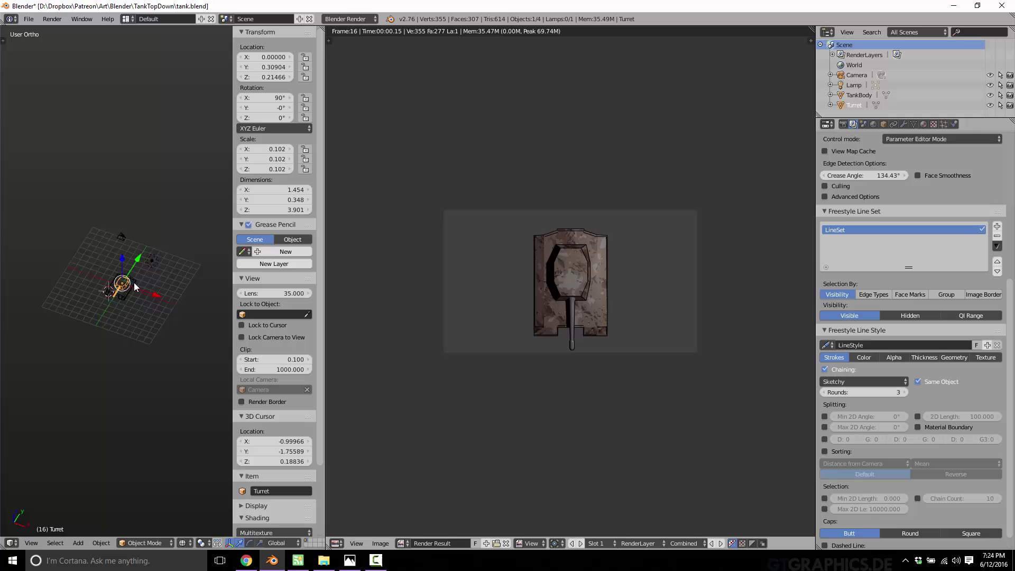
right_click(152, 260)
left_click_drag(185, 274, 156, 264)
left_click(52, 19)
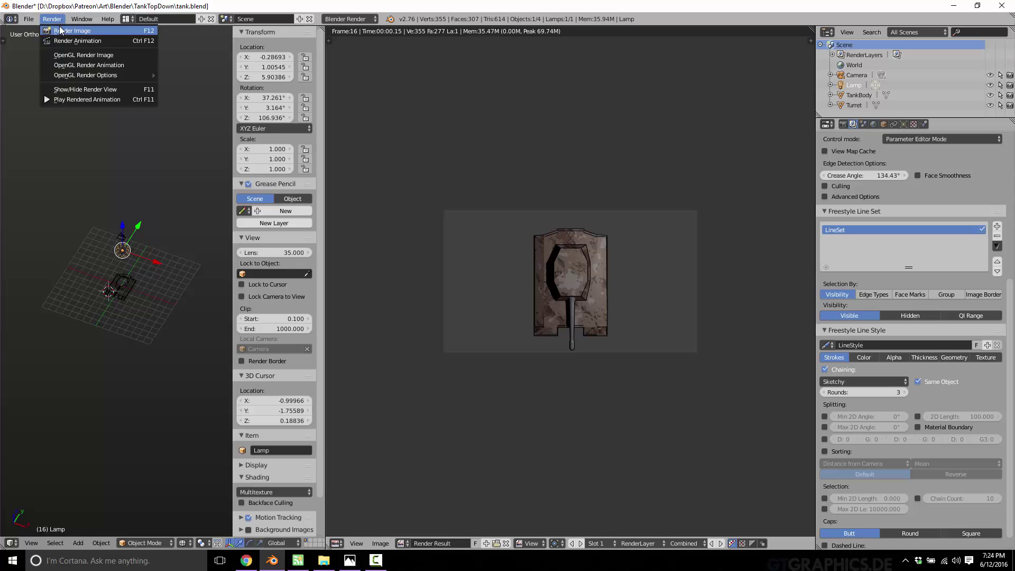
left_click(64, 30)
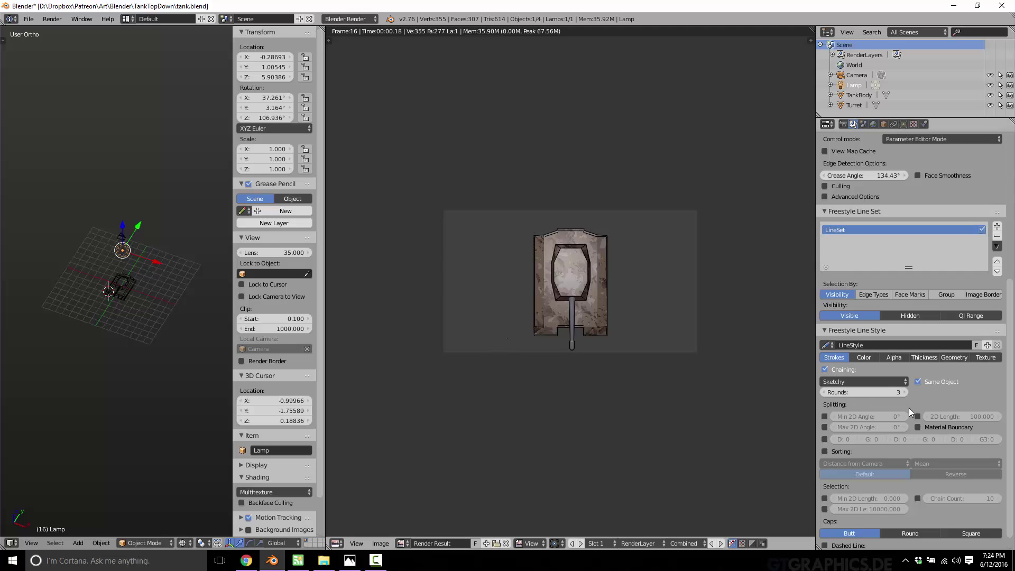
Set the stroke chaining method of the Freestyle line style to Plain
scroll(909, 412, "down", 1)
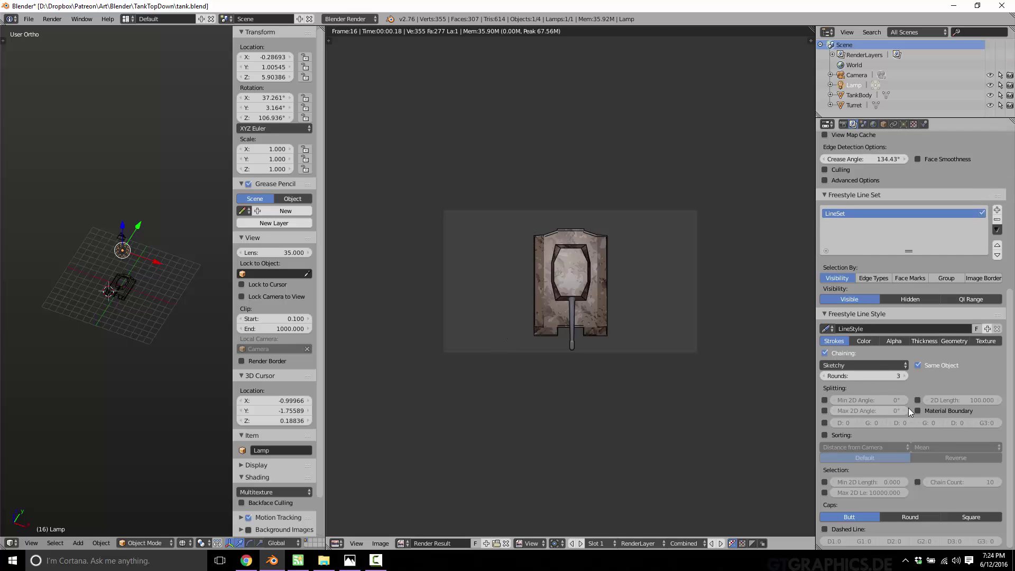
left_click(854, 365)
left_click(846, 355)
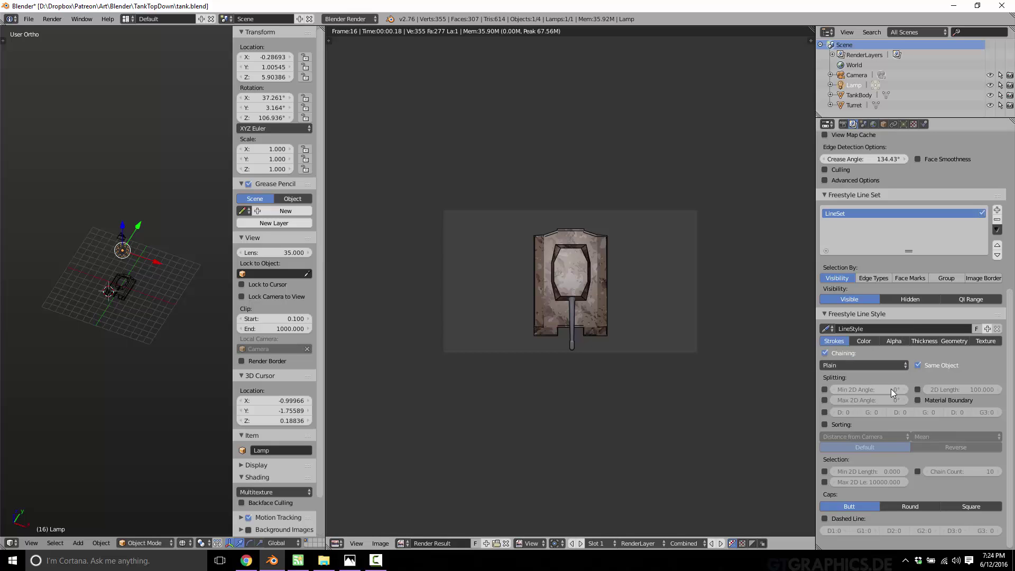
Add a Calligraphy thickness modifier to the line style with 7.9 minimum and 15.3 maximum thickness, and render the image
left_click(924, 341)
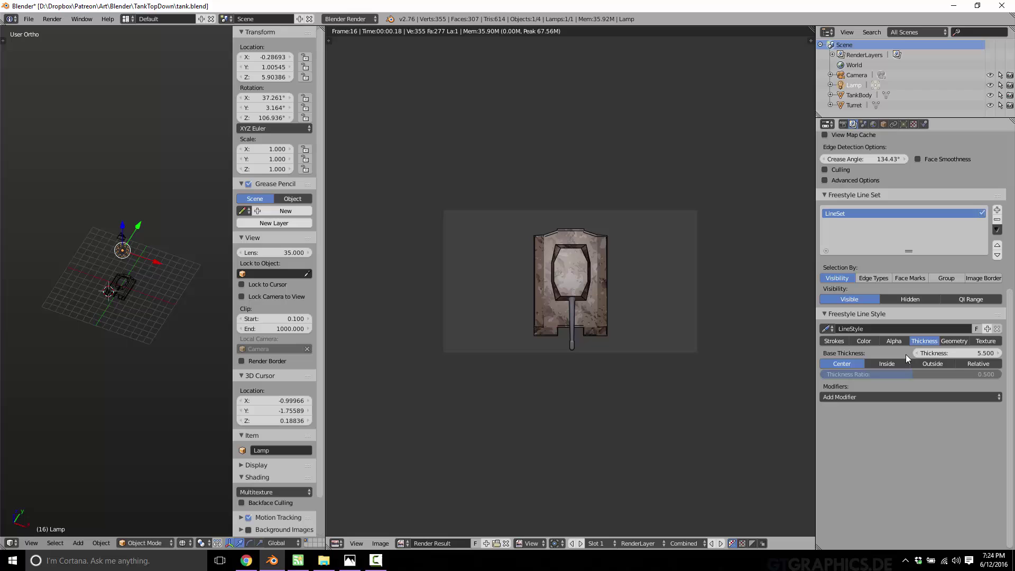
left_click(871, 396)
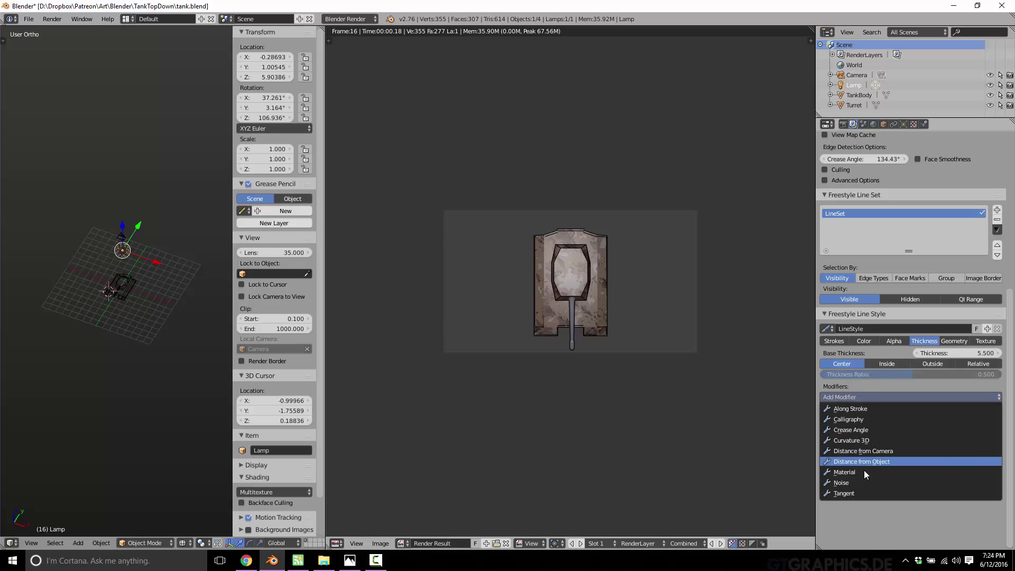
left_click(848, 419)
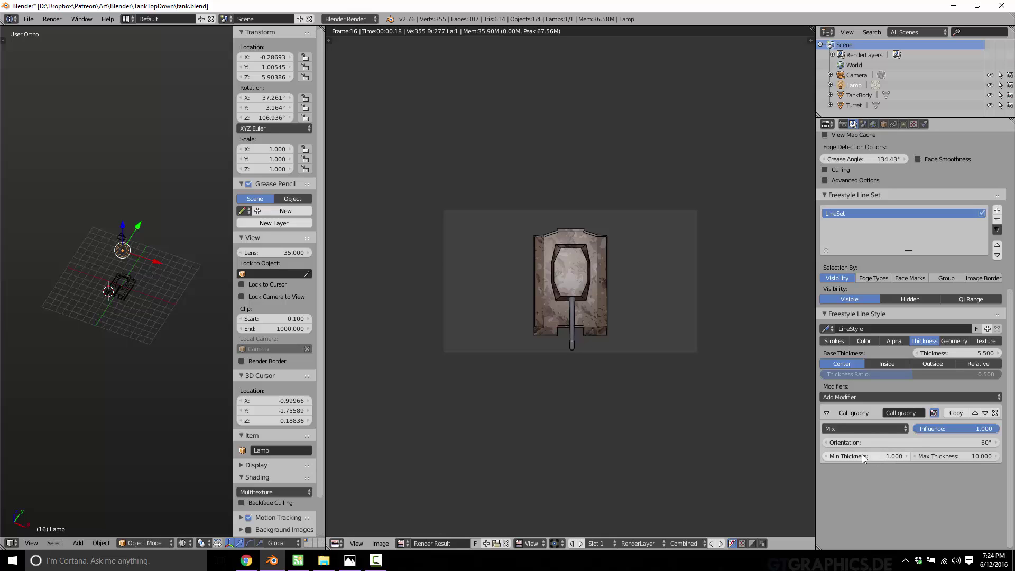
left_click_drag(862, 454, 979, 453)
left_click(81, 19)
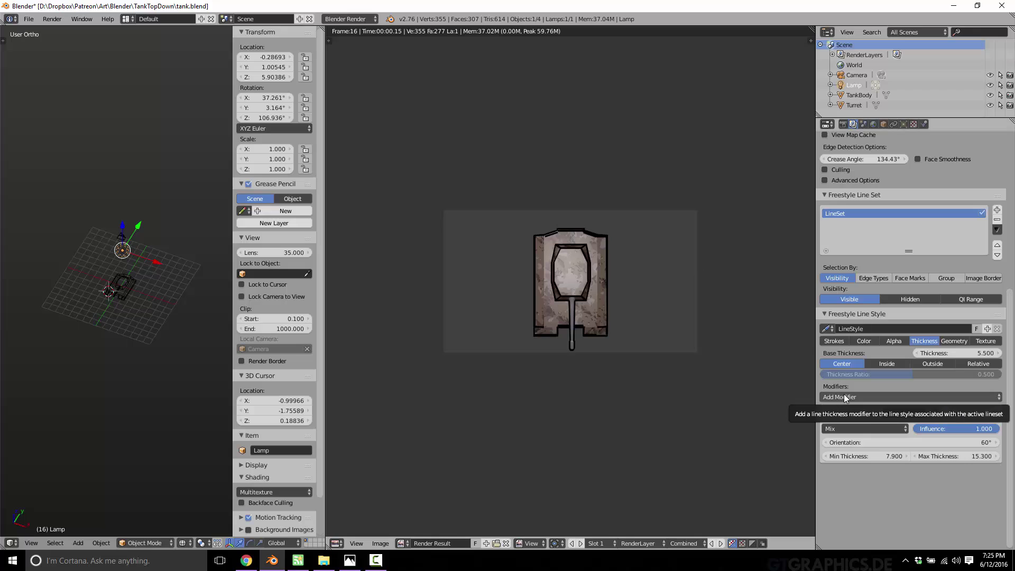
left_click(891, 341)
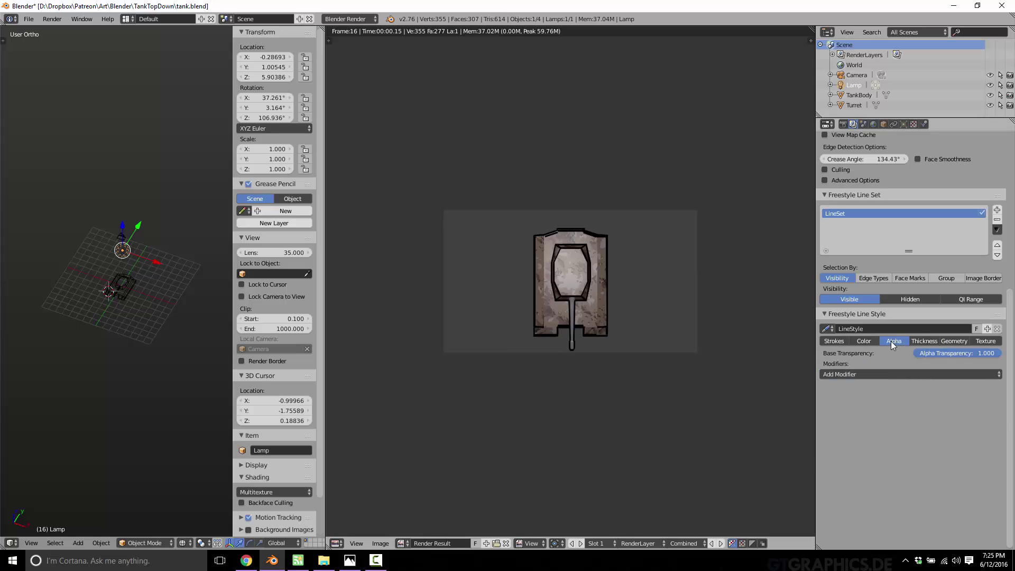
left_click(854, 373)
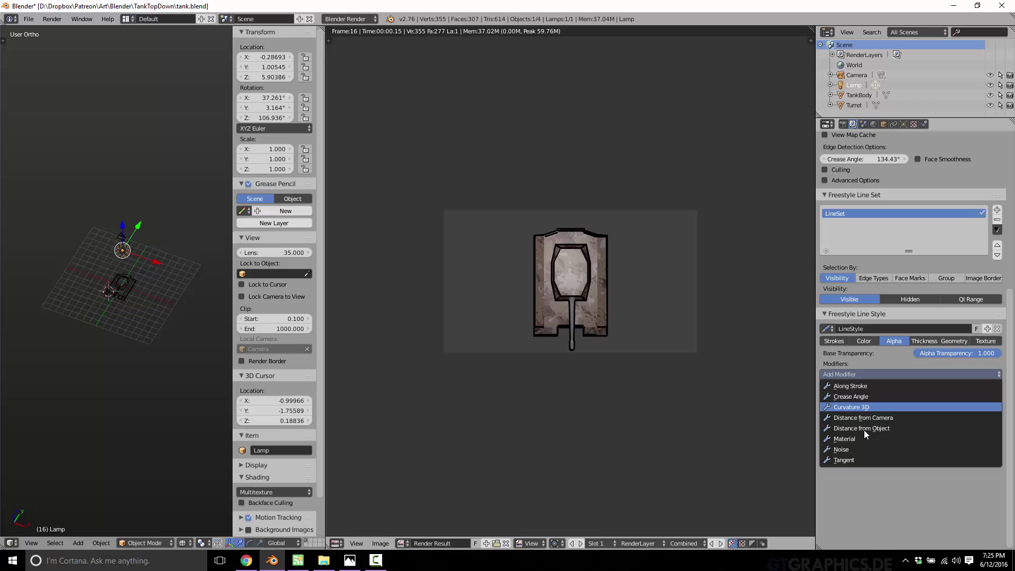
Lighten the line style's base color to a dark grey of about 0.11 per RGB channel and render the image
left_click(866, 340)
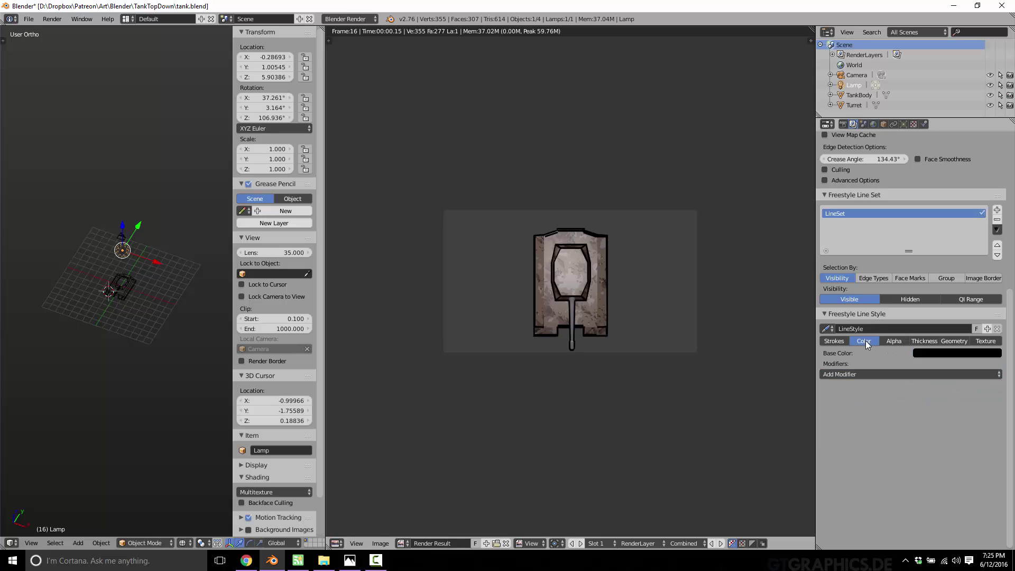
left_click(946, 360)
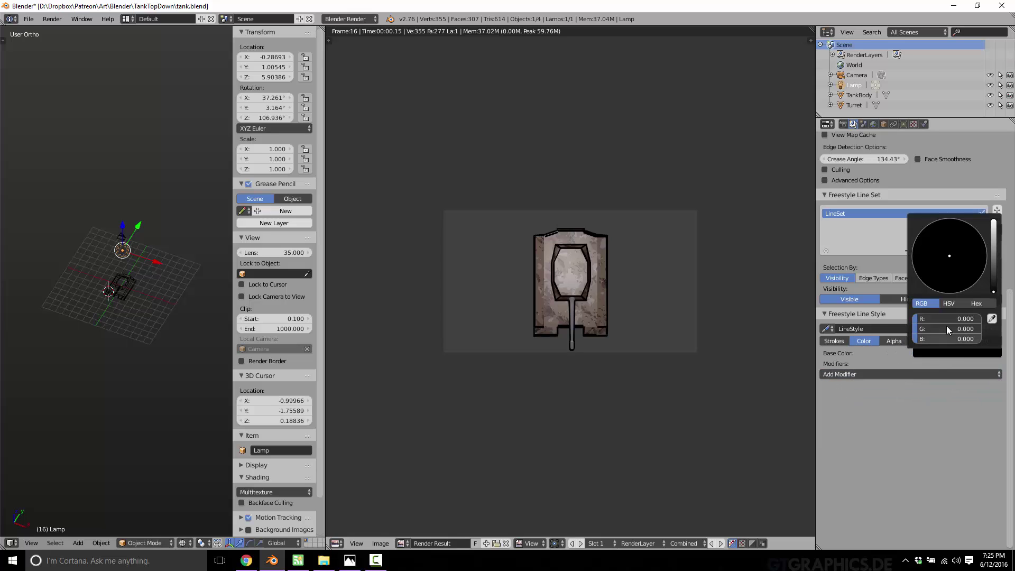
left_click(992, 275)
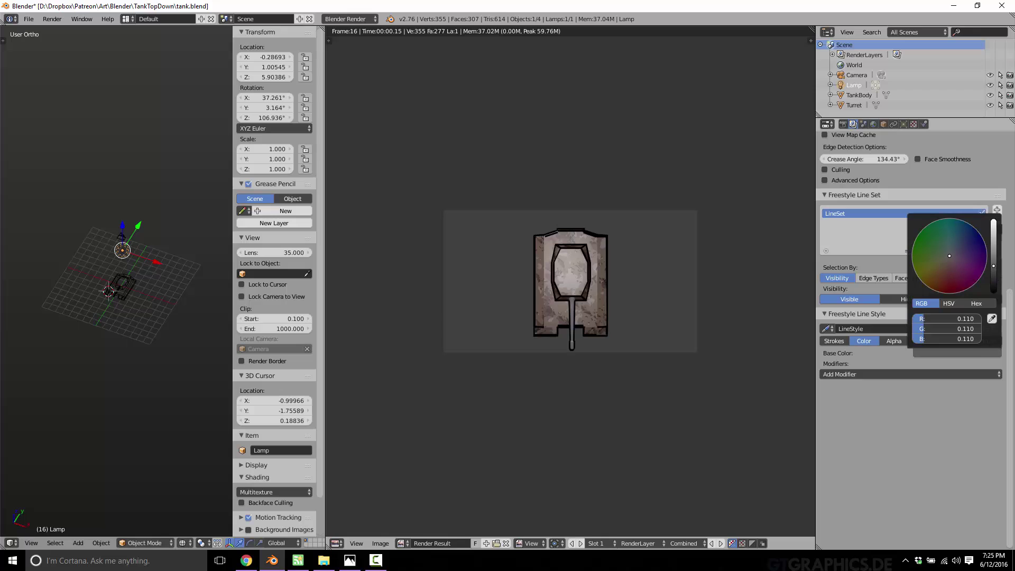
left_click(52, 19)
left_click(62, 30)
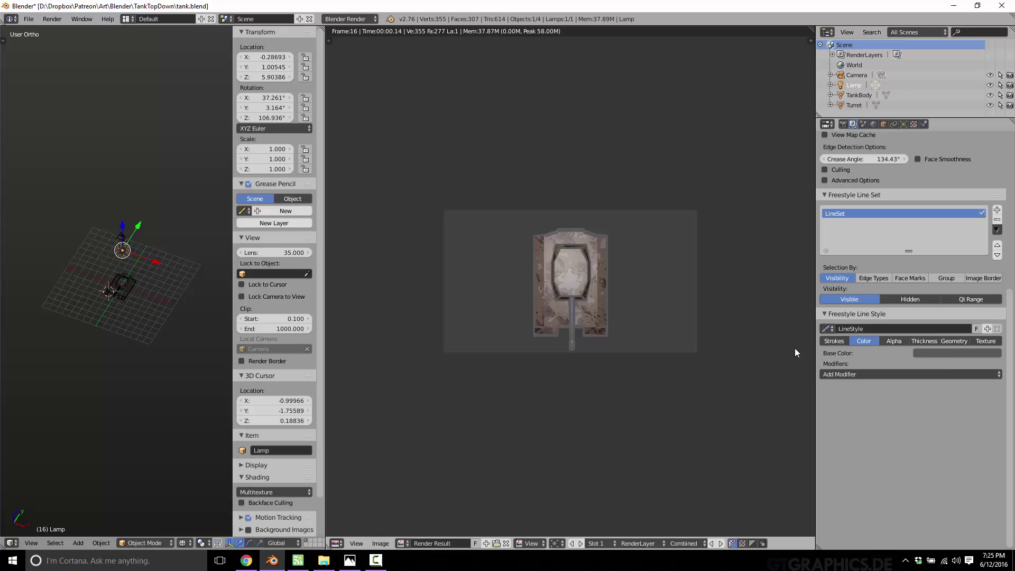
Darken the Freestyle line style's base color to black
left_click(953, 353)
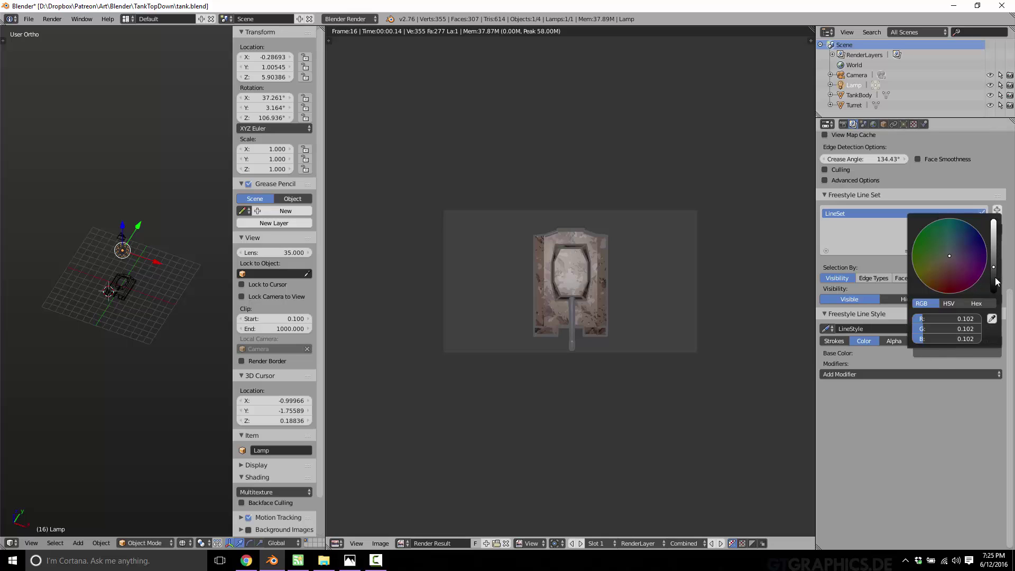
left_click_drag(997, 282, 996, 294)
Set the line style's stroke chaining method to Sketchy and render the image
left_click(835, 341)
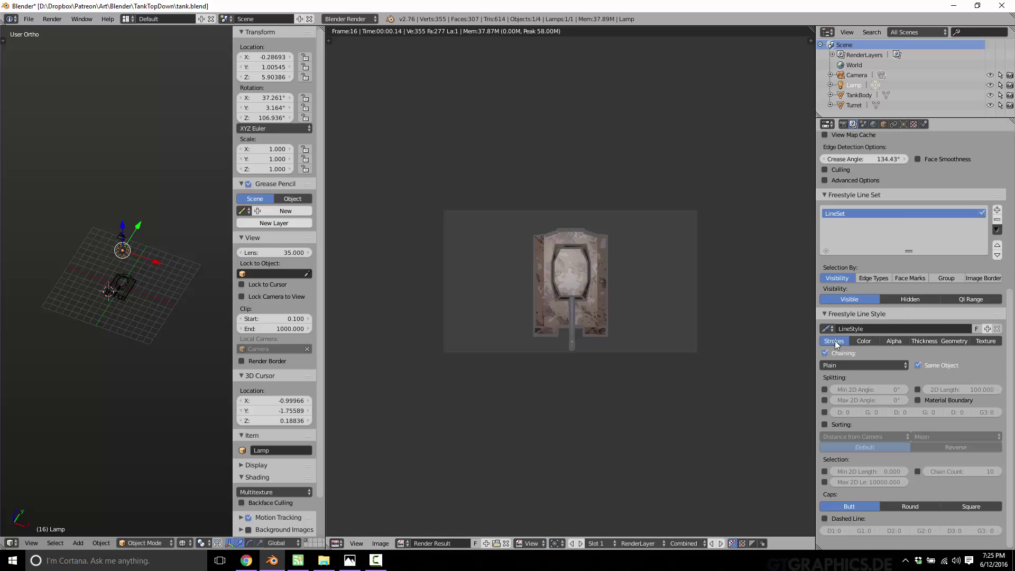
left_click(900, 366)
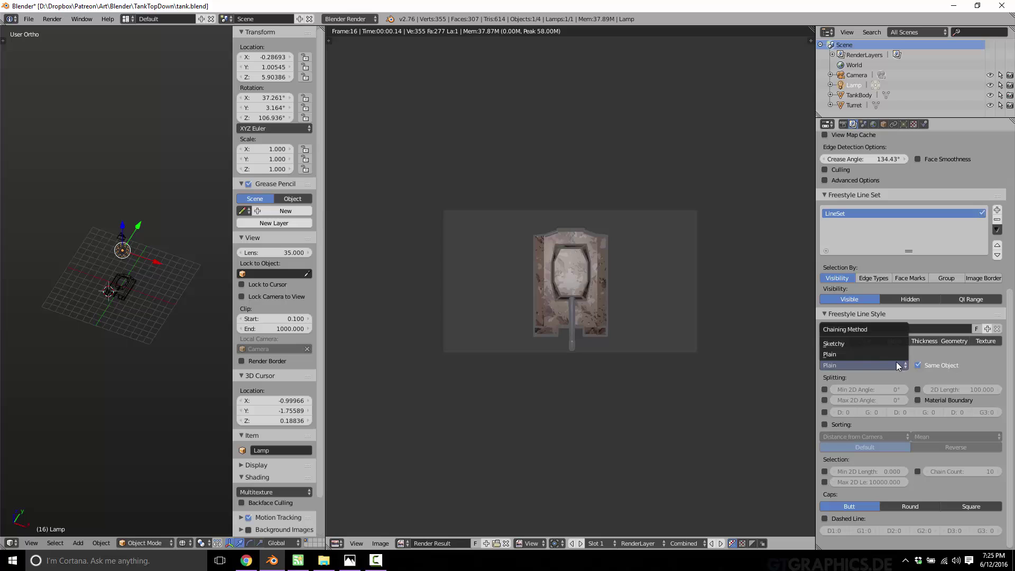
left_click(863, 344)
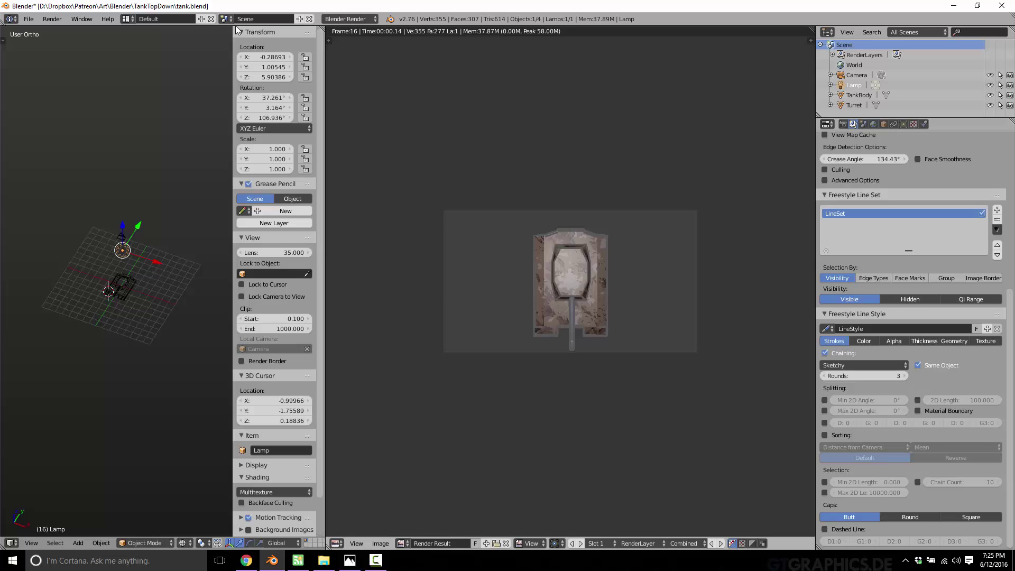
left_click(48, 19)
left_click(72, 30)
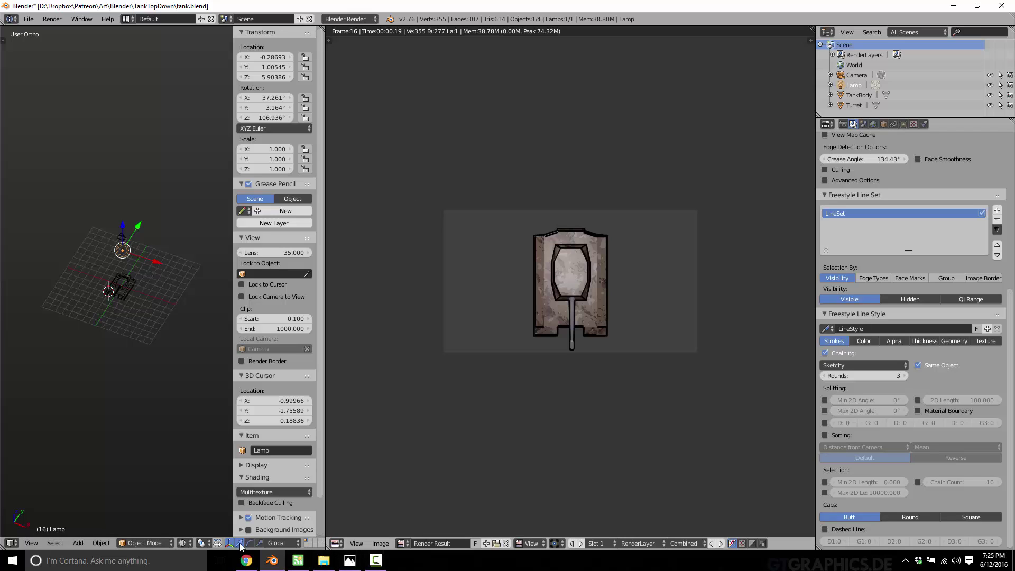
Switch to Chrome to view the three Freestyle sample renders, including the cartoon characters and sketched Fordish car, and return to Blender
left_click(247, 560)
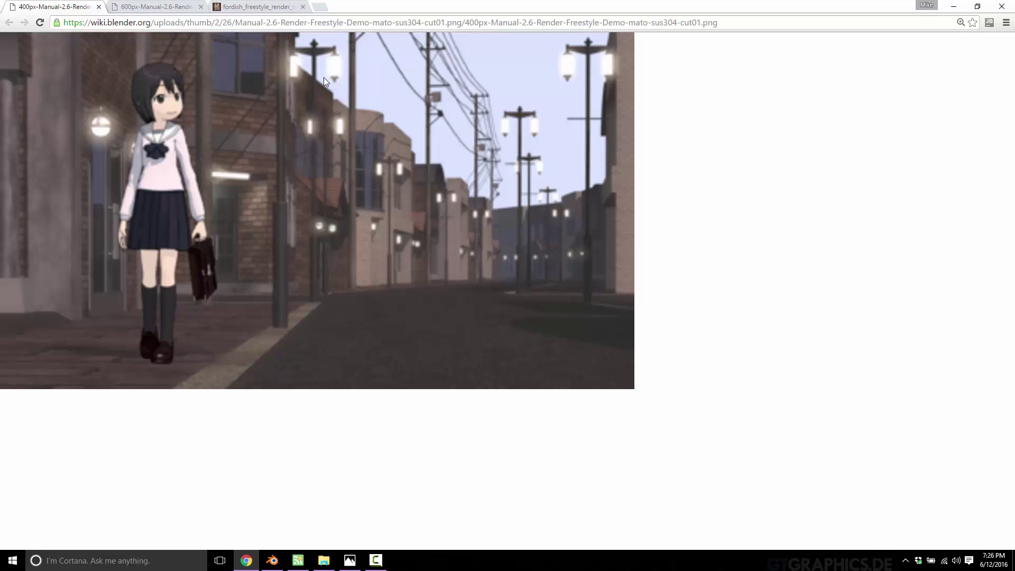
left_click(144, 6)
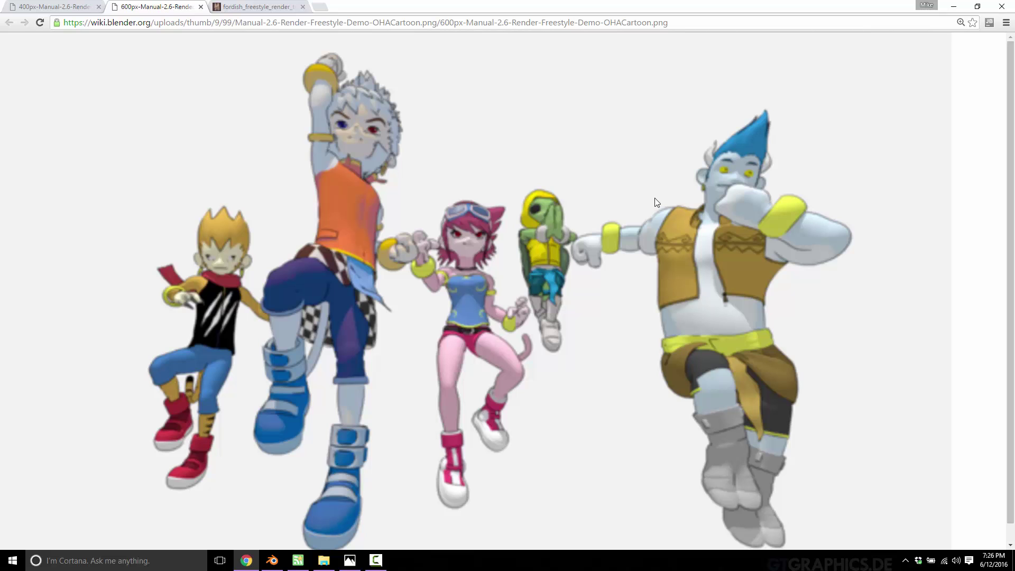
left_click(235, 7)
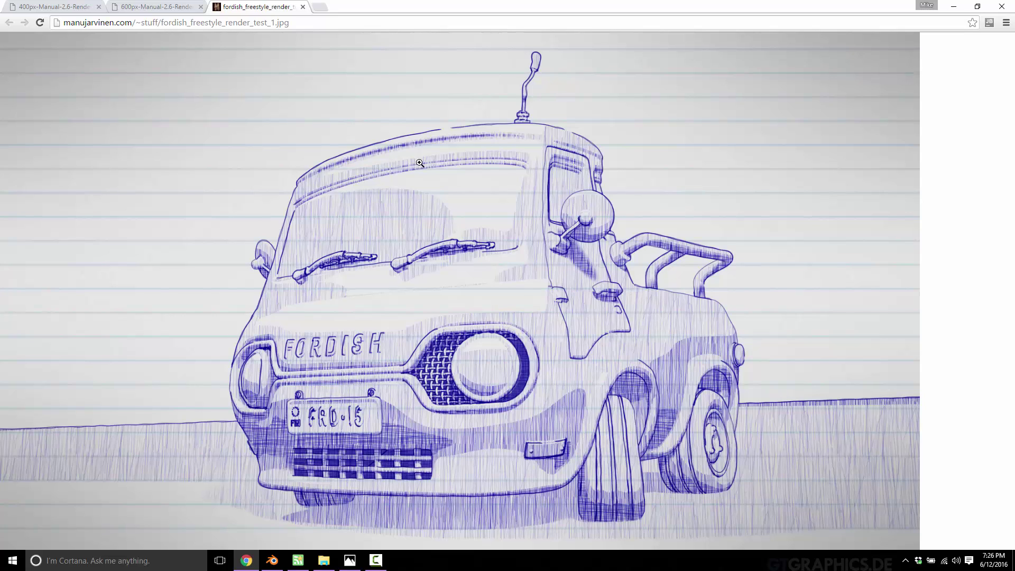
left_click(272, 561)
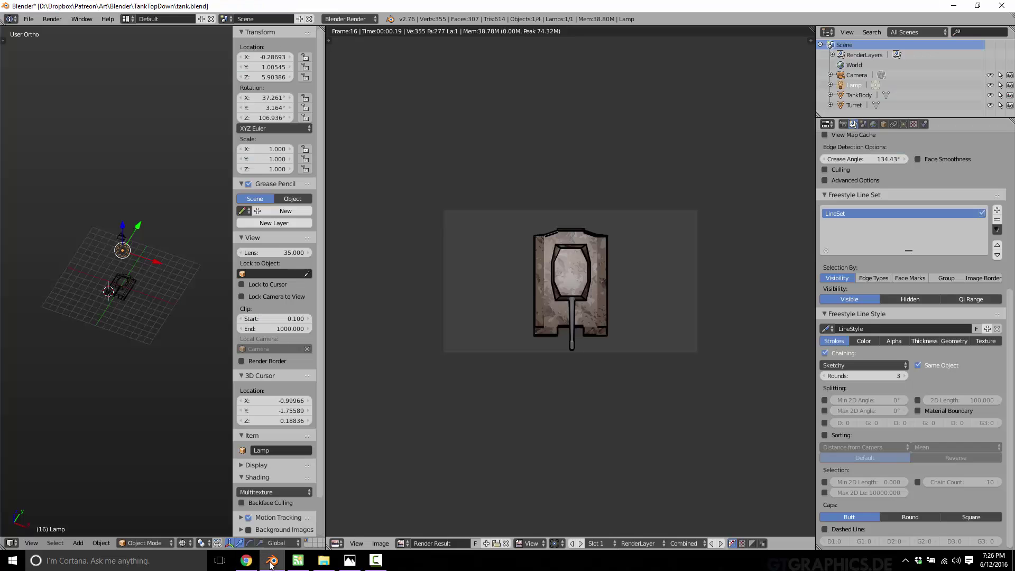
Enable selection by Edge Types and Face Marks for the Freestyle line set, in addition to Visibility
left_click(844, 125)
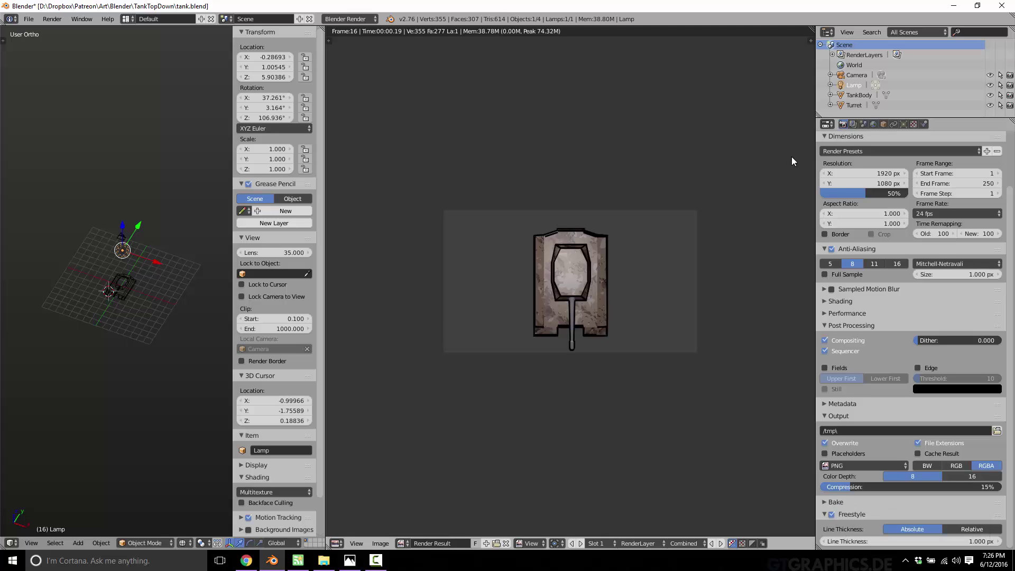
left_click(853, 125)
scroll(871, 321, "up", 5)
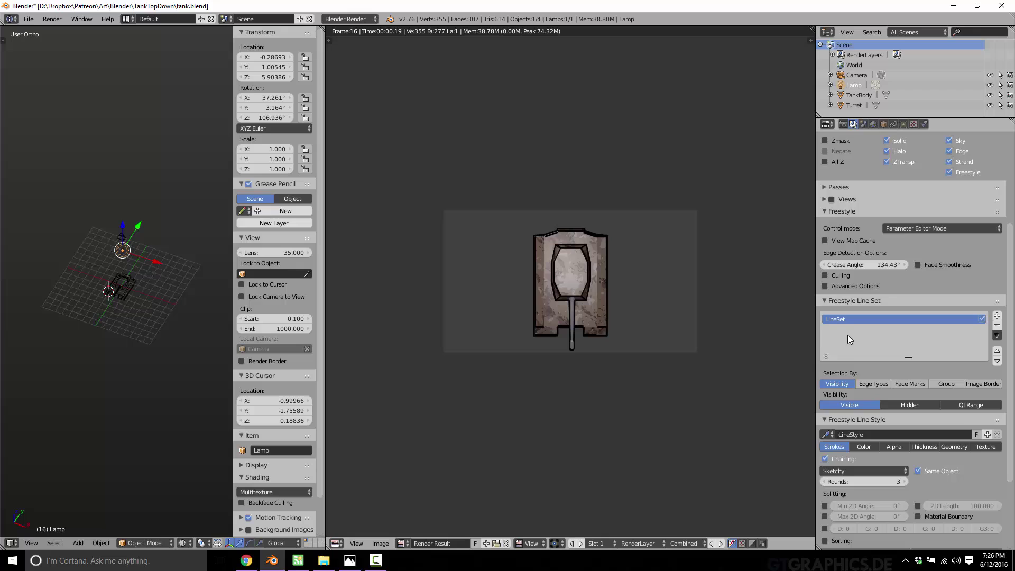
left_click(876, 382)
left_click(900, 383)
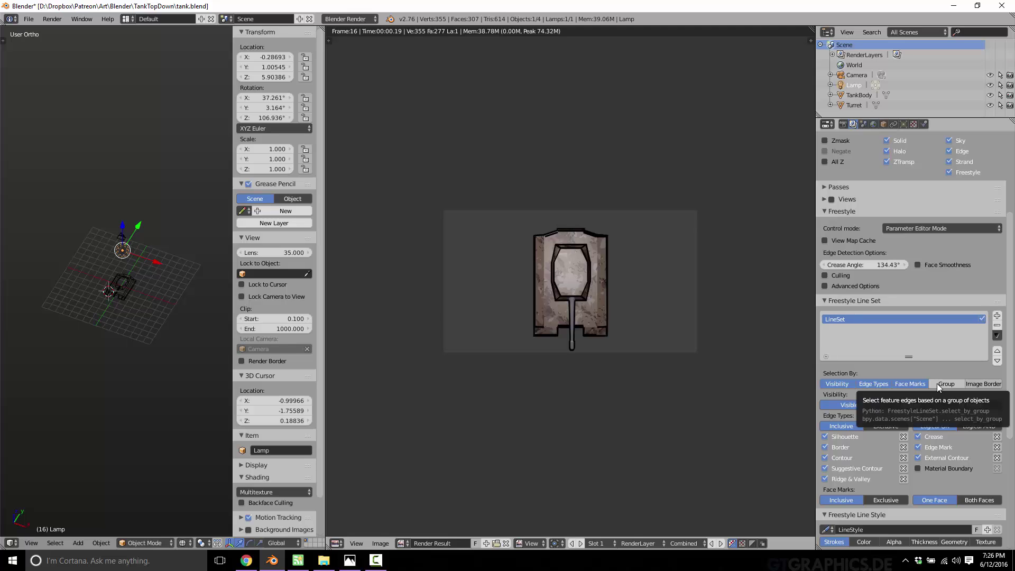
Check the line set's edge type and face mark options and render the tank image again
scroll(899, 418, "down", 1)
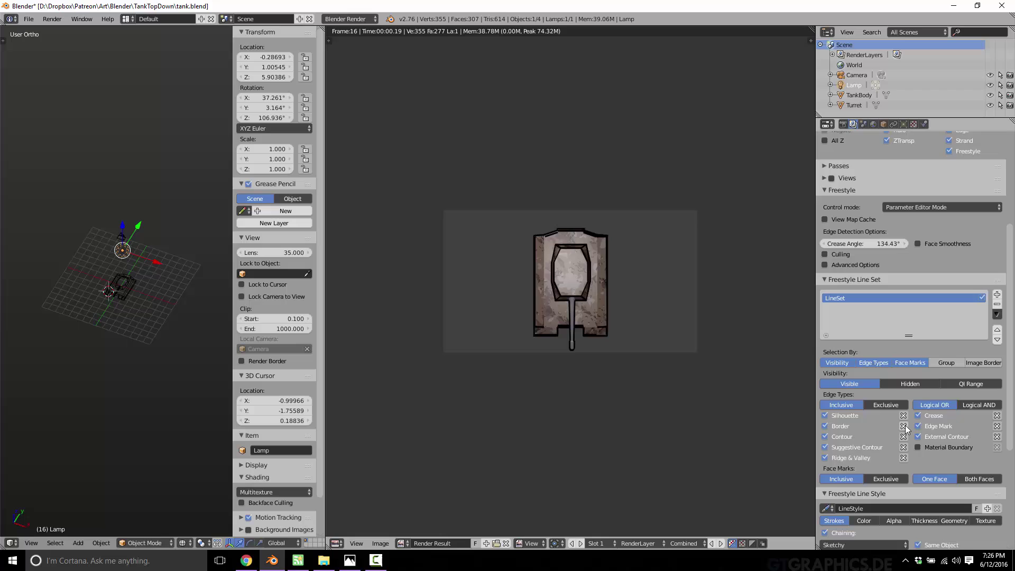
scroll(873, 295, "down", 2)
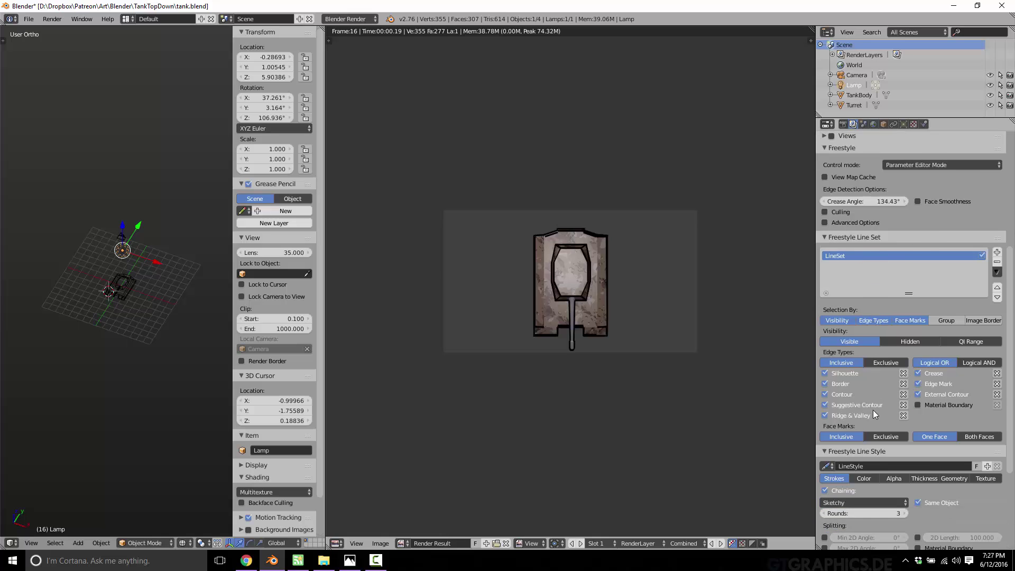
scroll(874, 410, "down", 5)
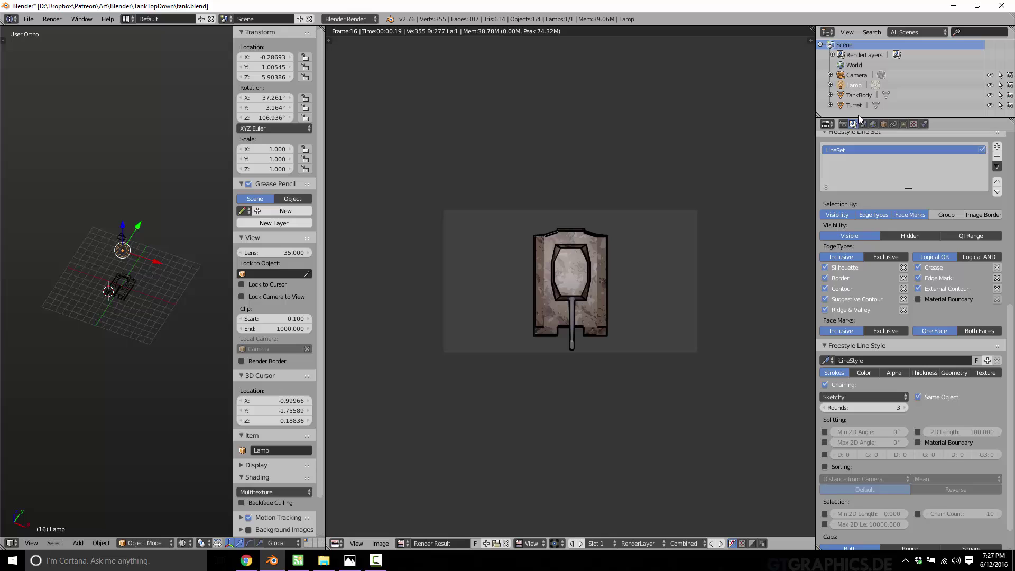
left_click(843, 125)
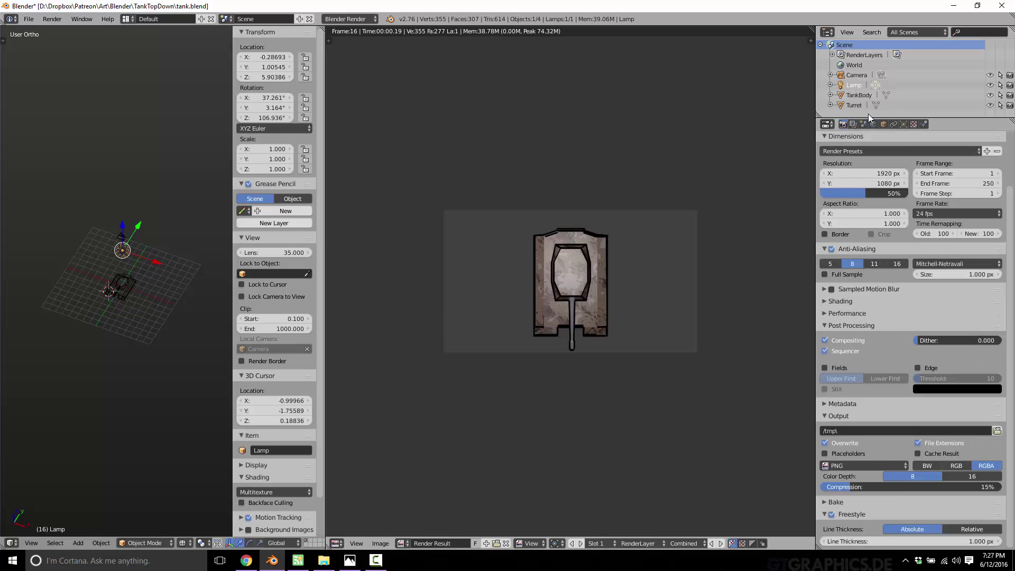
left_click(853, 124)
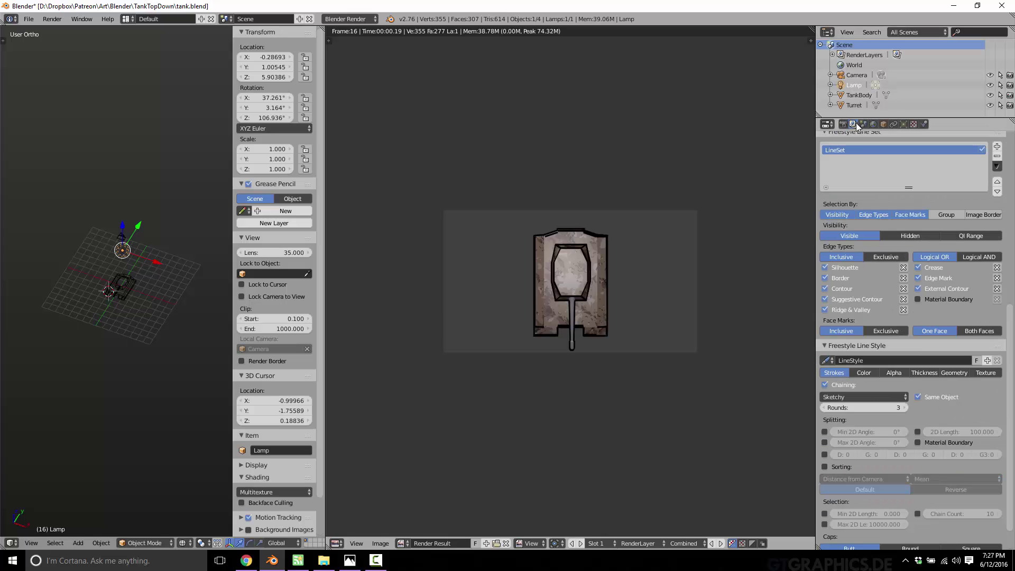
left_click(45, 19)
left_click(63, 31)
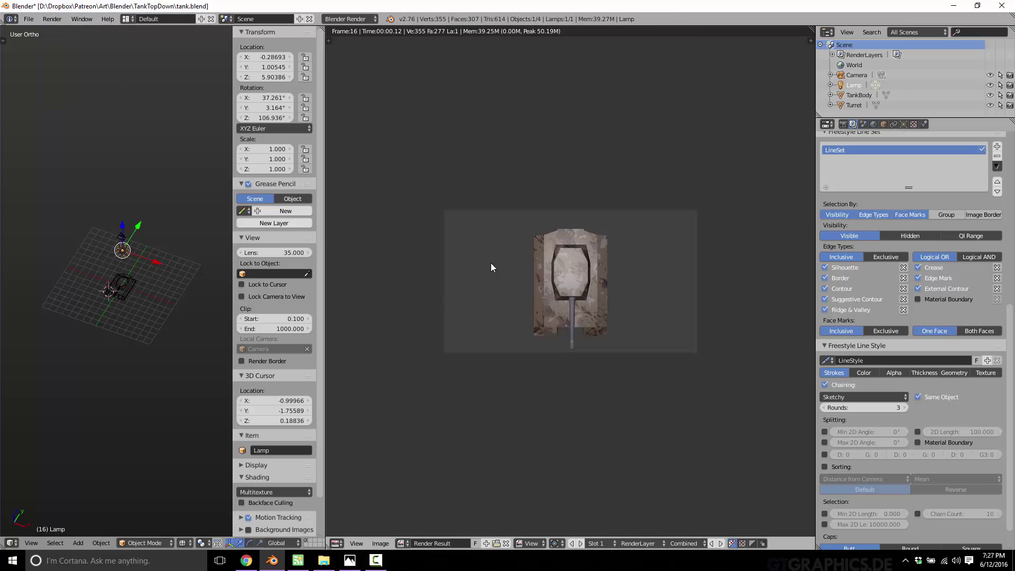
left_click(843, 124)
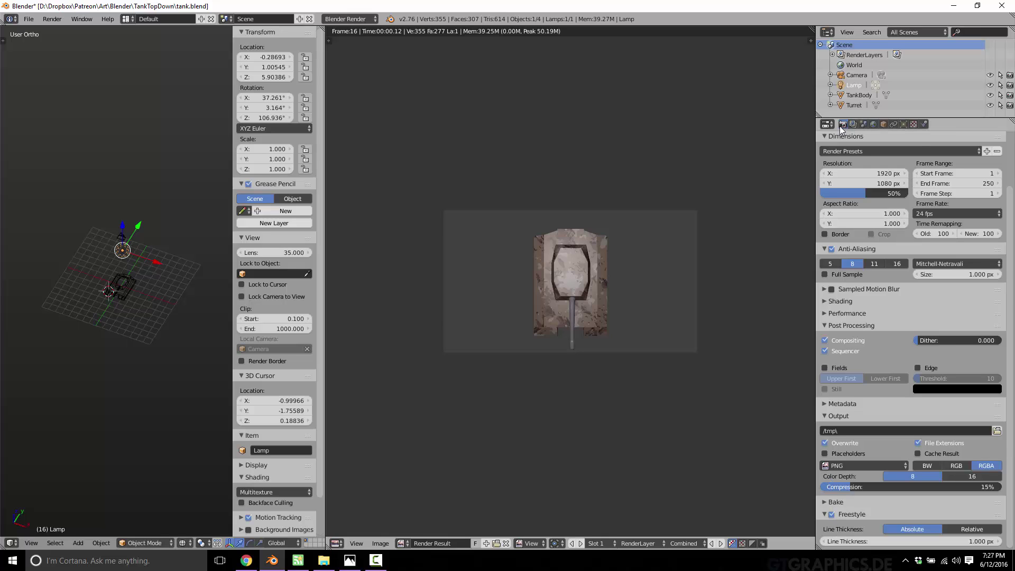
left_click(853, 124)
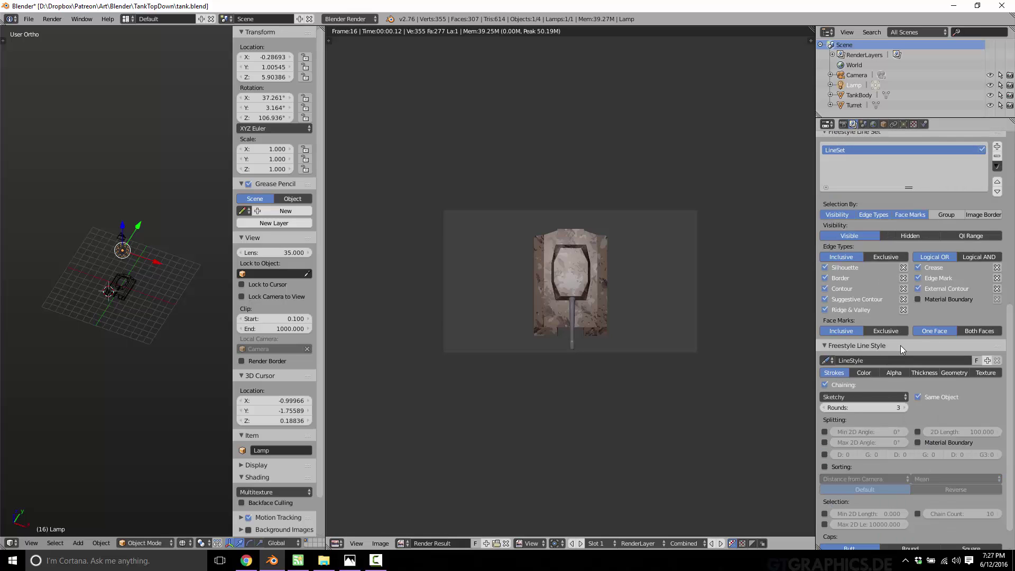
scroll(900, 311, "up", 1)
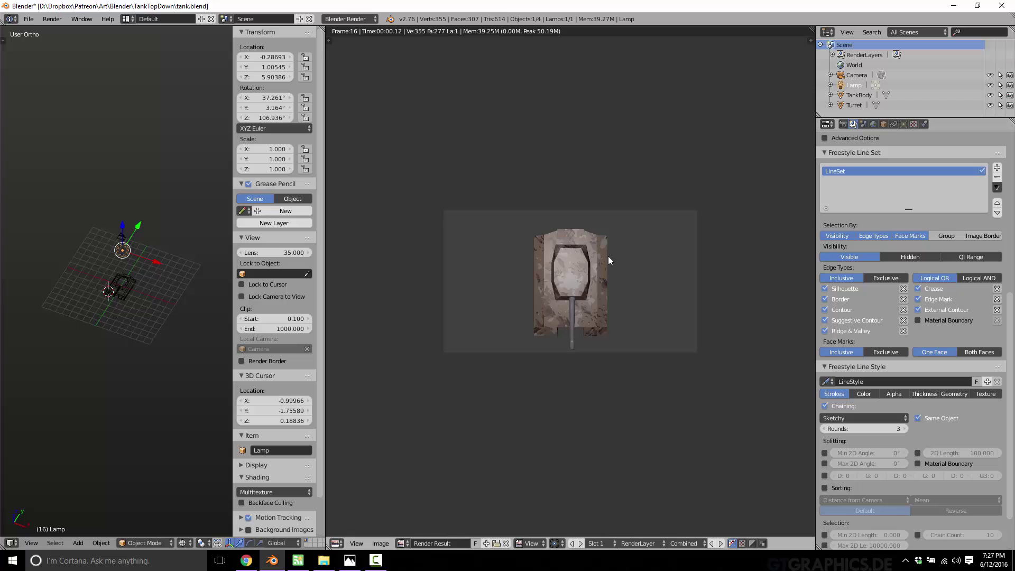